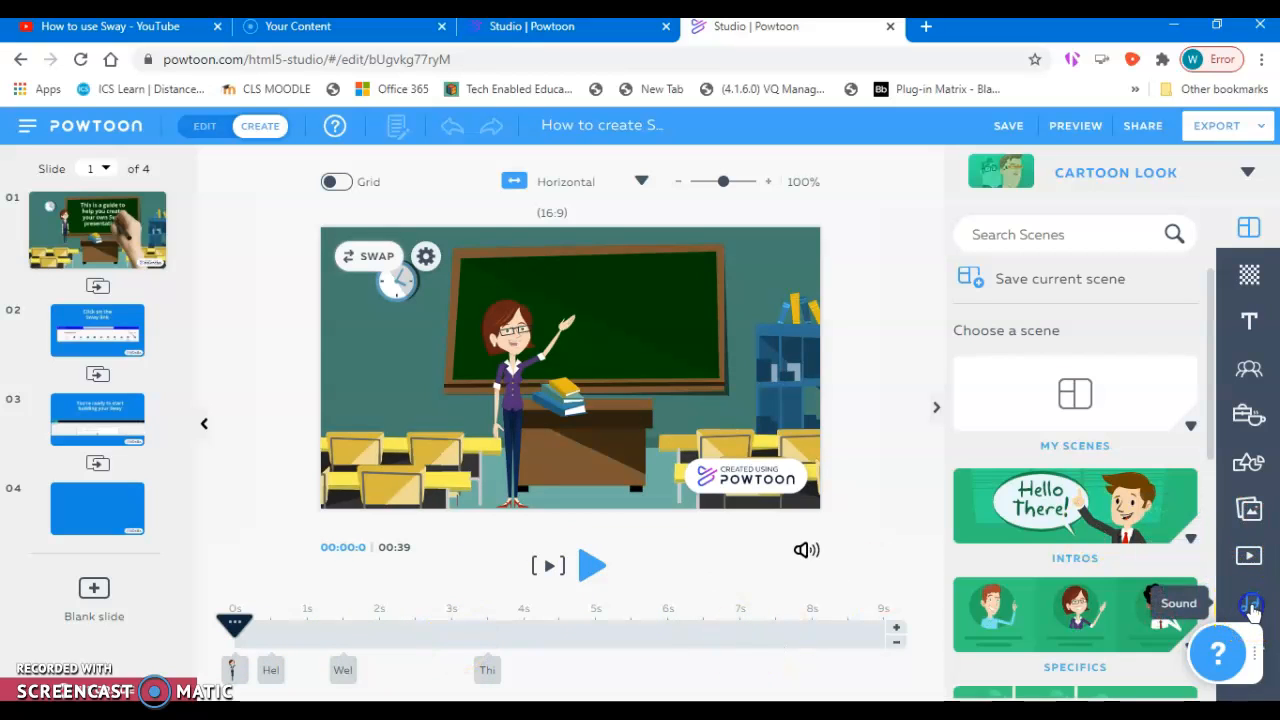
- Open the voiceover recorder from the sound options, set it to record only the current slide, and close it
left_click(1252, 606)
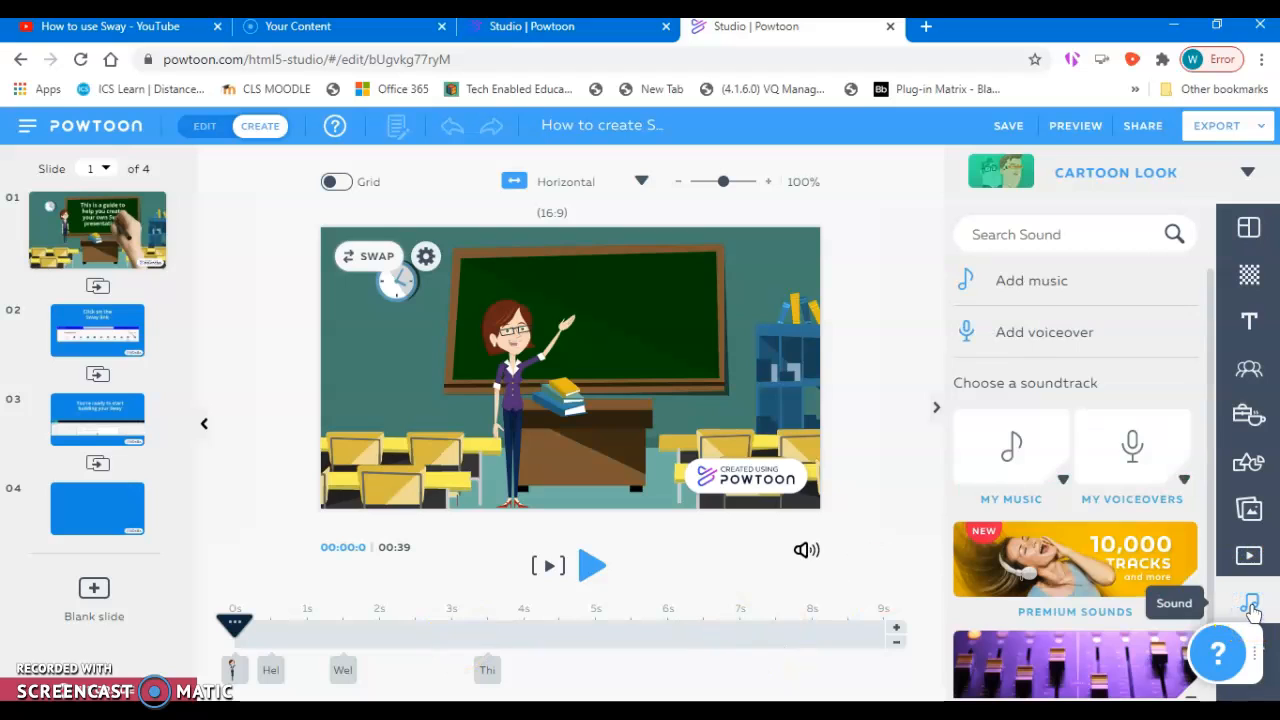
left_click(1003, 335)
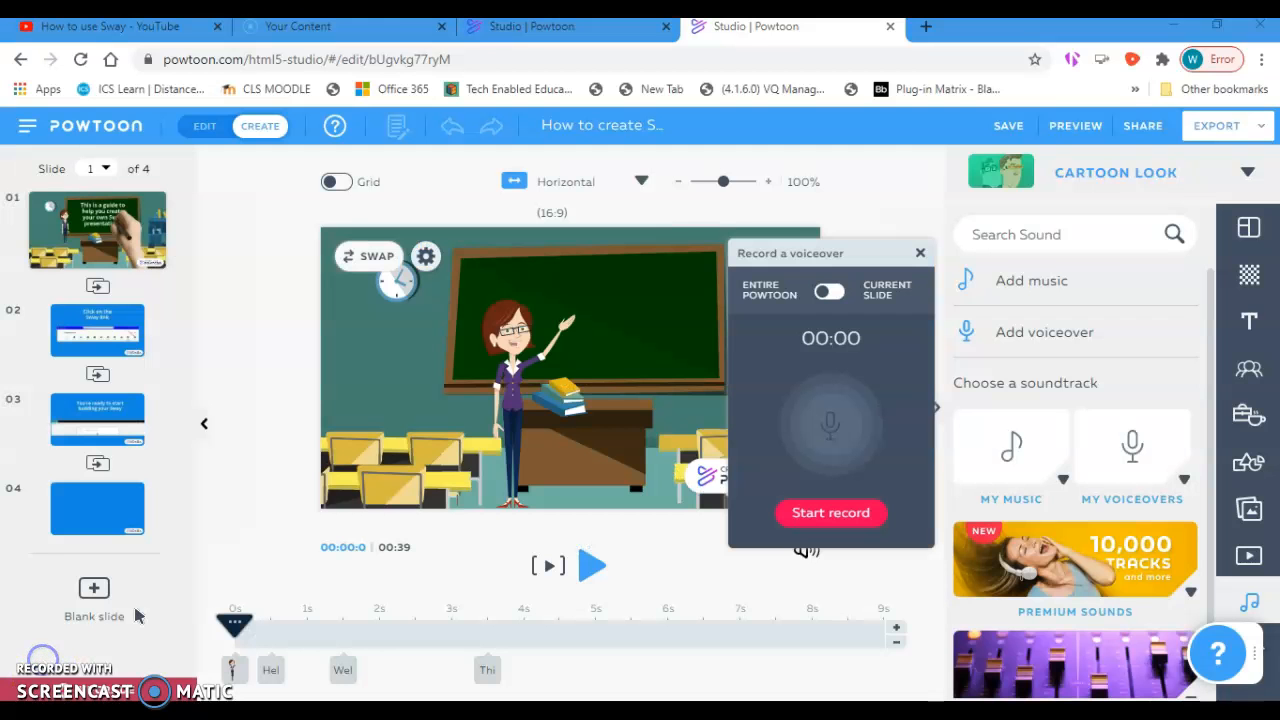
left_click_drag(836, 252, 1032, 193)
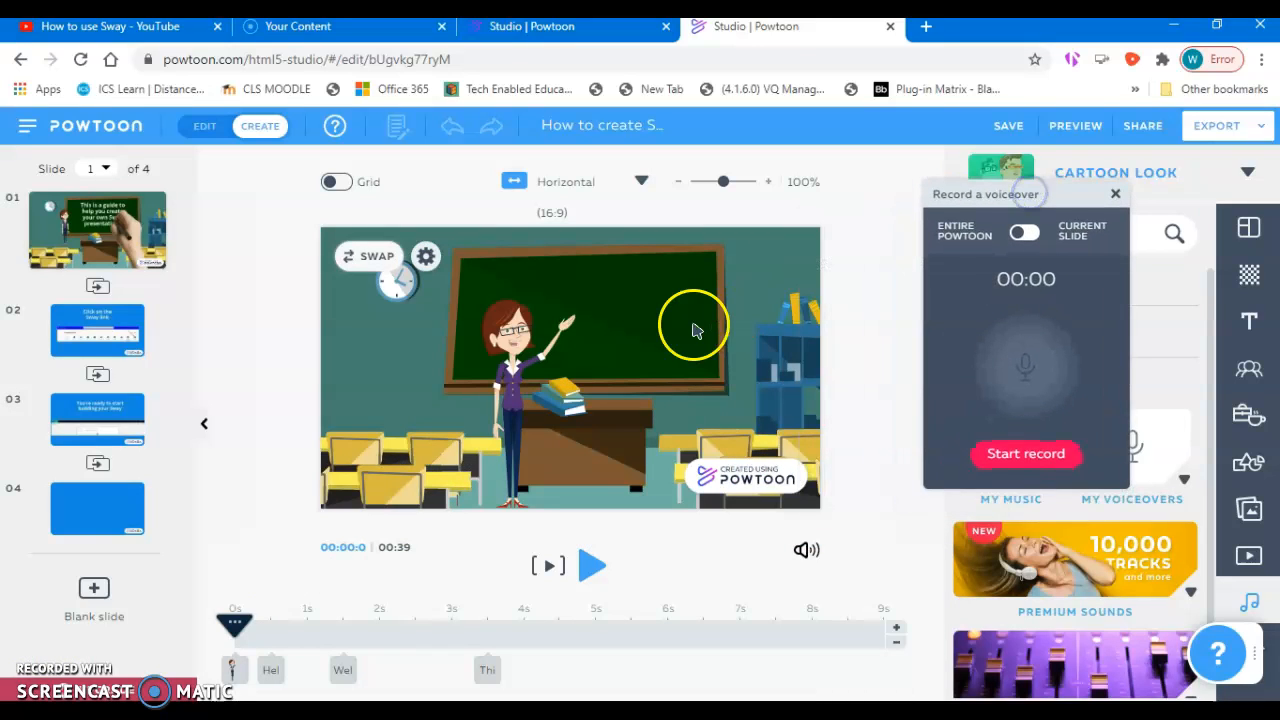
left_click(1017, 236)
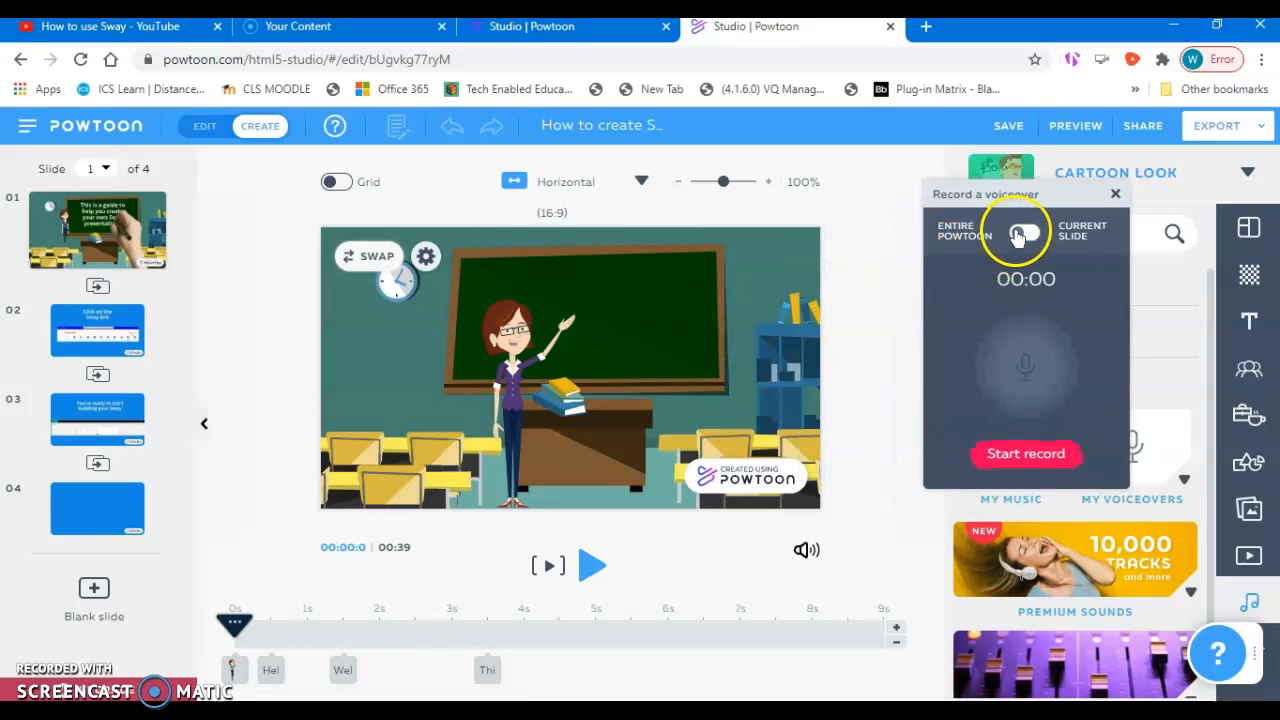
left_click(1026, 236)
left_click(1025, 238)
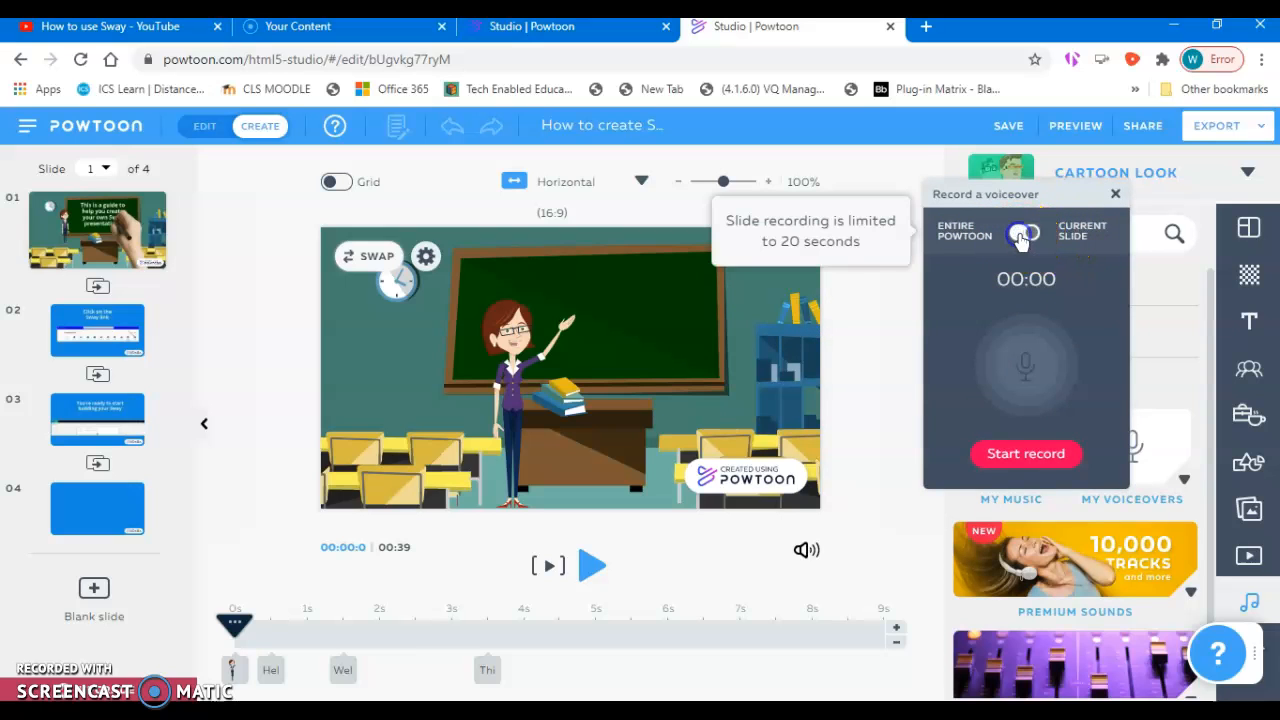
mouse_move(85, 228)
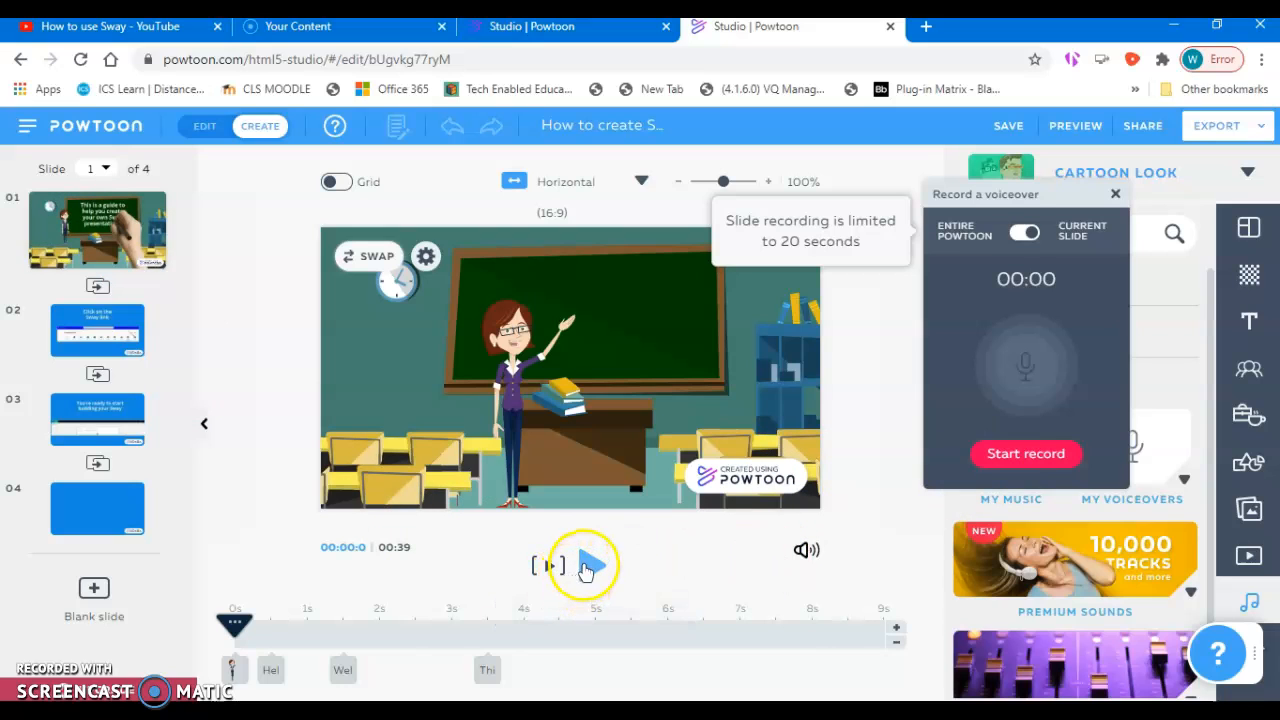
left_click(210, 632)
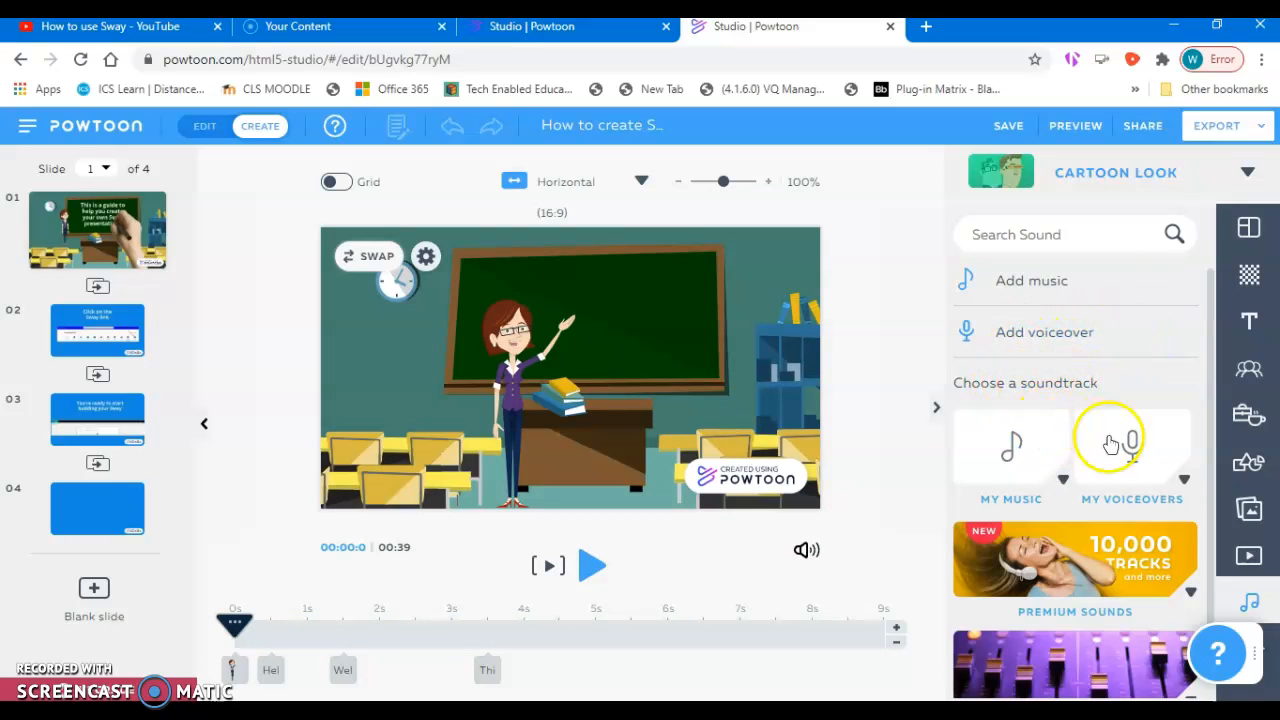
- Look through the list of saved recordings in My Voiceovers
left_click(1110, 500)
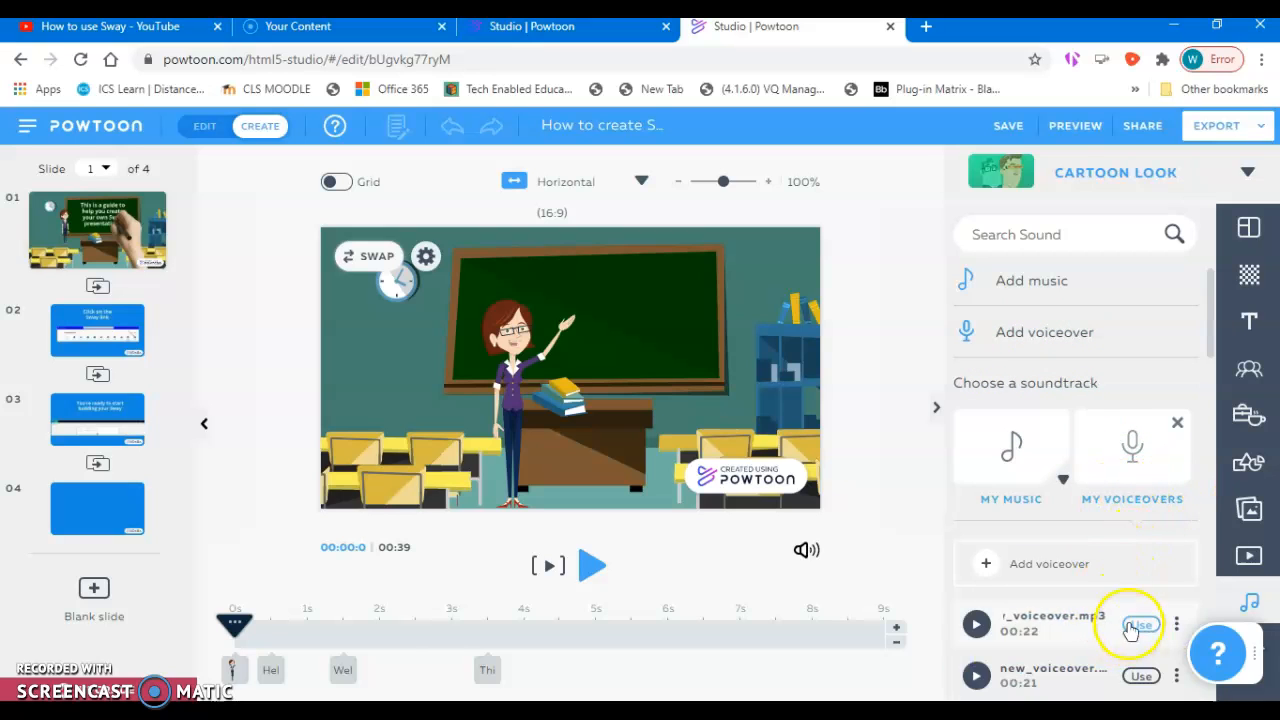
scroll(1110, 610, "down", 1)
scroll(1105, 608, "down", 1)
scroll(1105, 608, "up", 1)
scroll(1105, 608, "down", 3)
scroll(1105, 607, "up", 4)
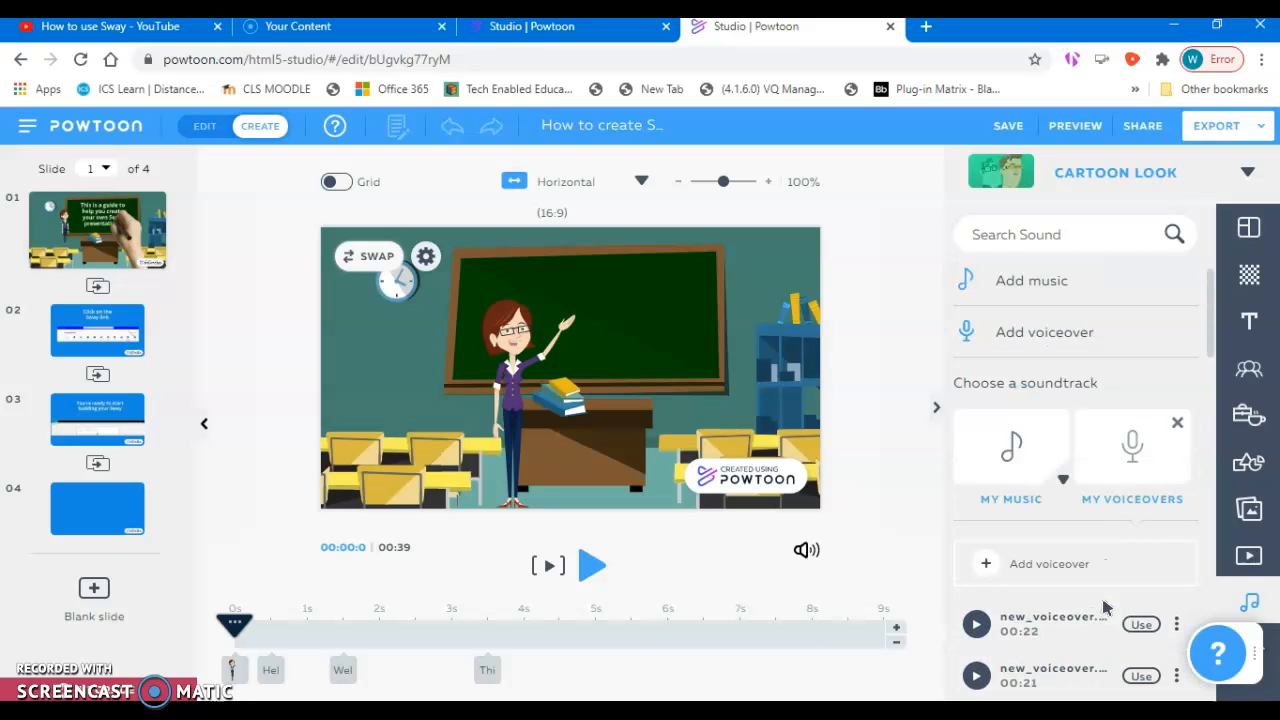
scroll(1105, 607, "down", 1)
scroll(1105, 607, "up", 1)
- Record a new voiceover of about 7 seconds for slide 1 with the recorder limited to the current slide
left_click(1060, 559)
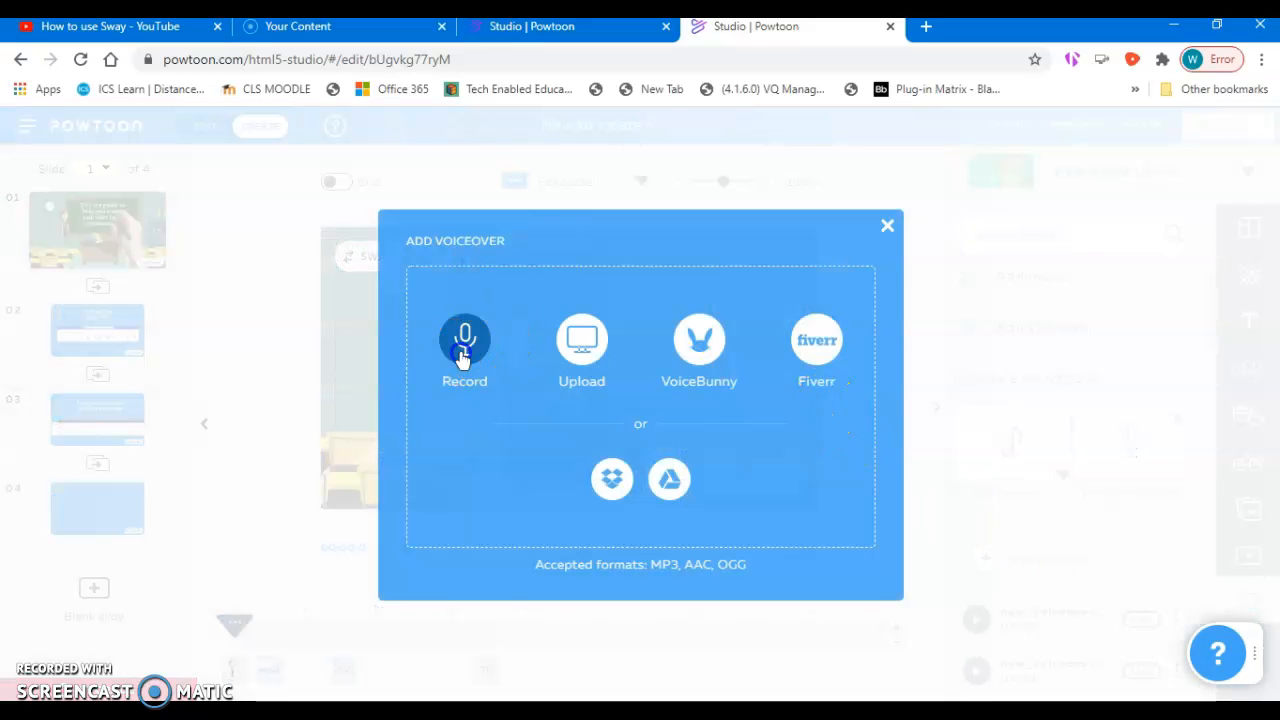
left_click(463, 355)
left_click_drag(837, 251, 1002, 204)
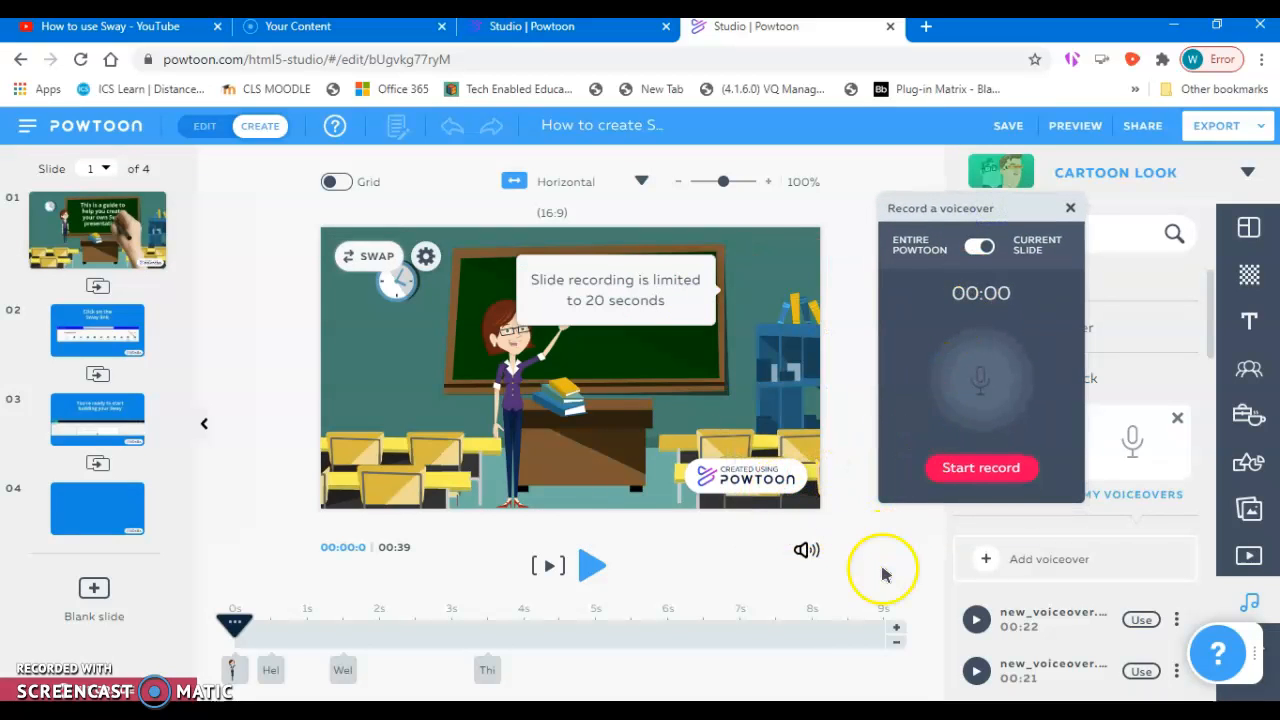
left_click(974, 476)
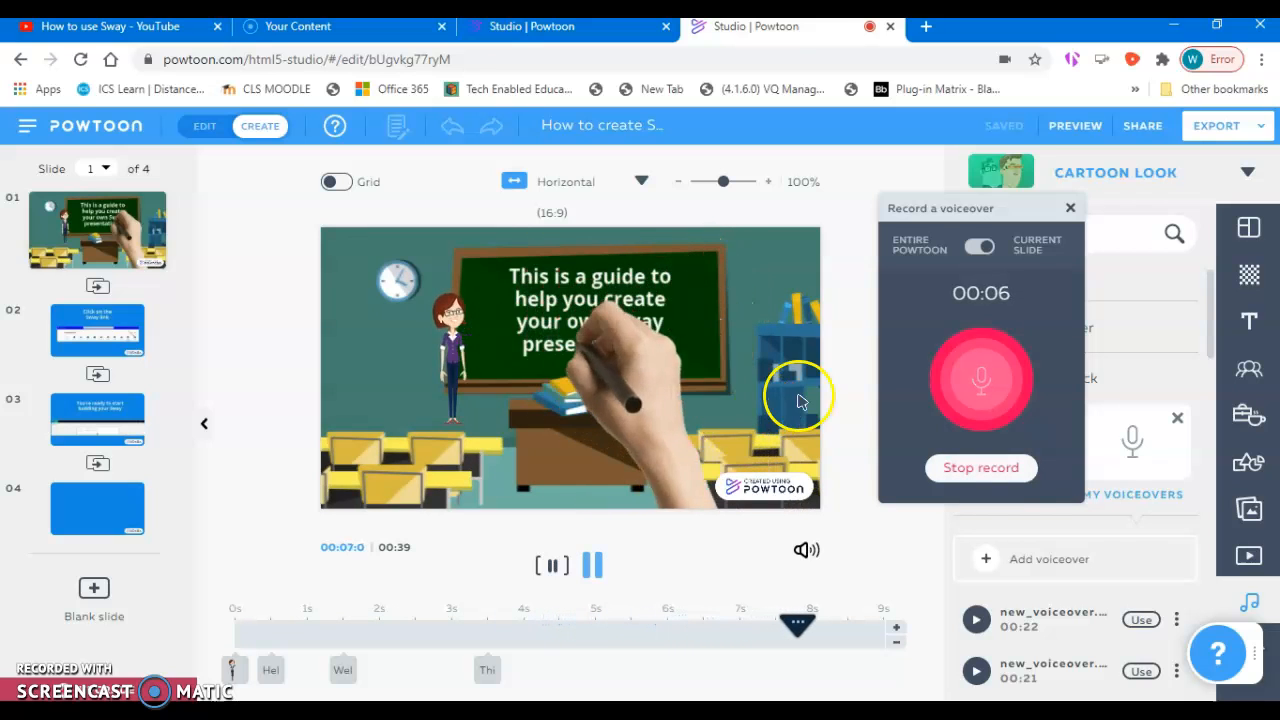
left_click(958, 480)
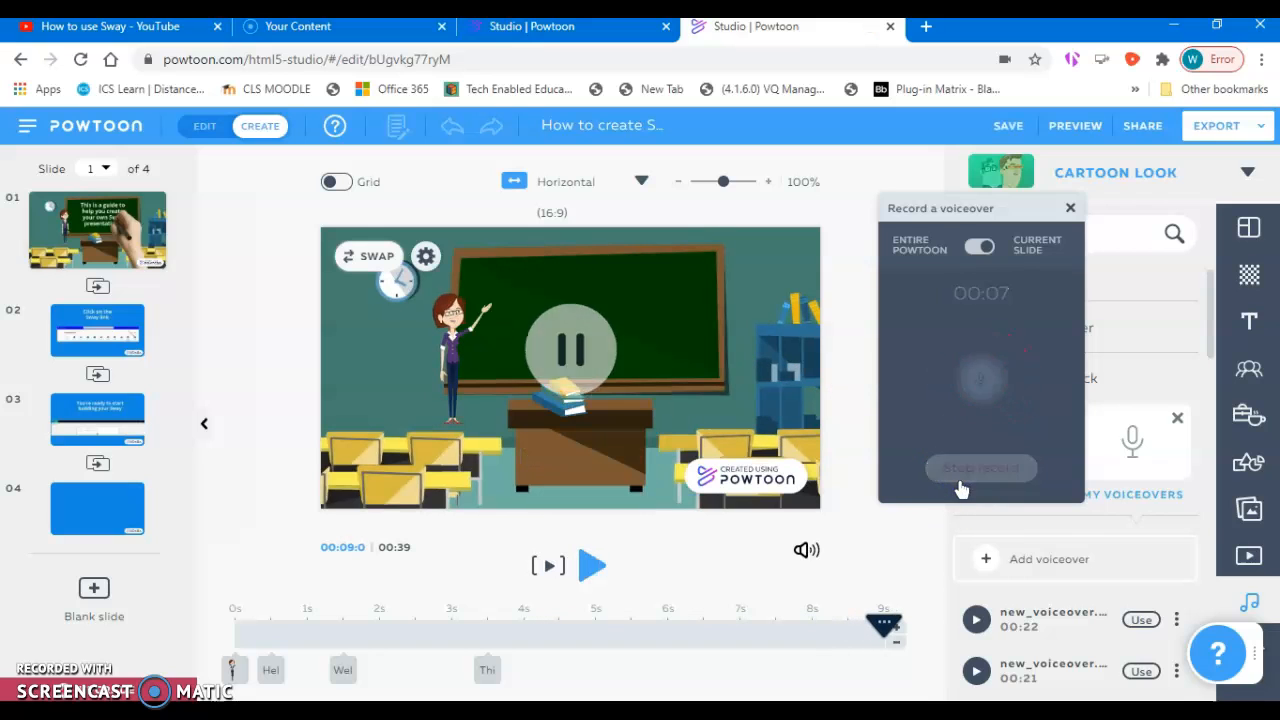
- Play back the slide 1 recording, save it under the name "slide 1", and close the sound controls
left_click(944, 370)
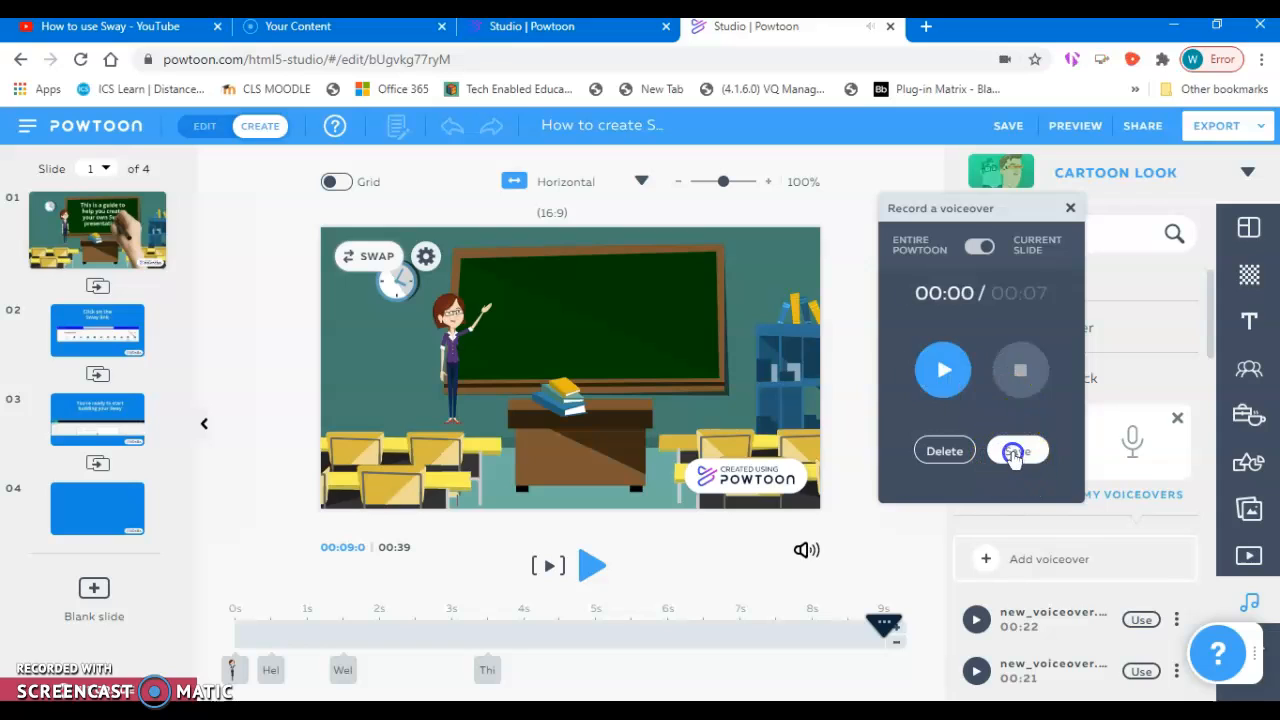
left_click(1013, 452)
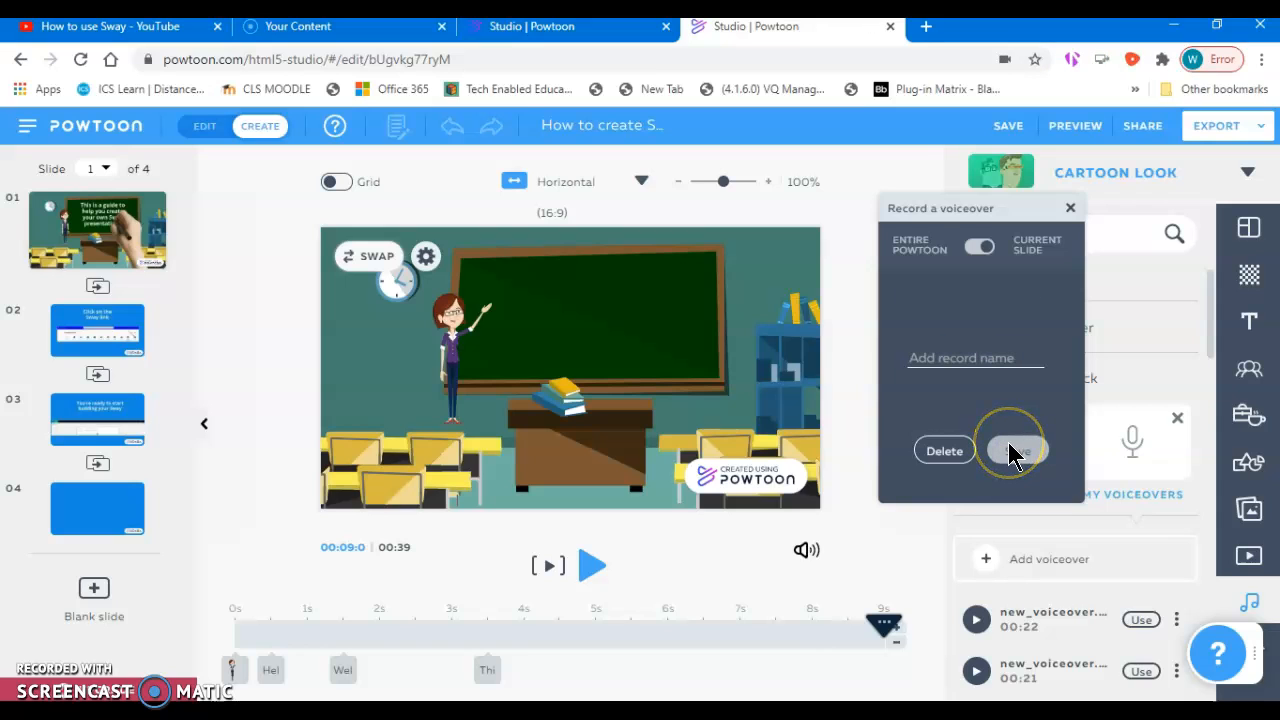
type("slide")
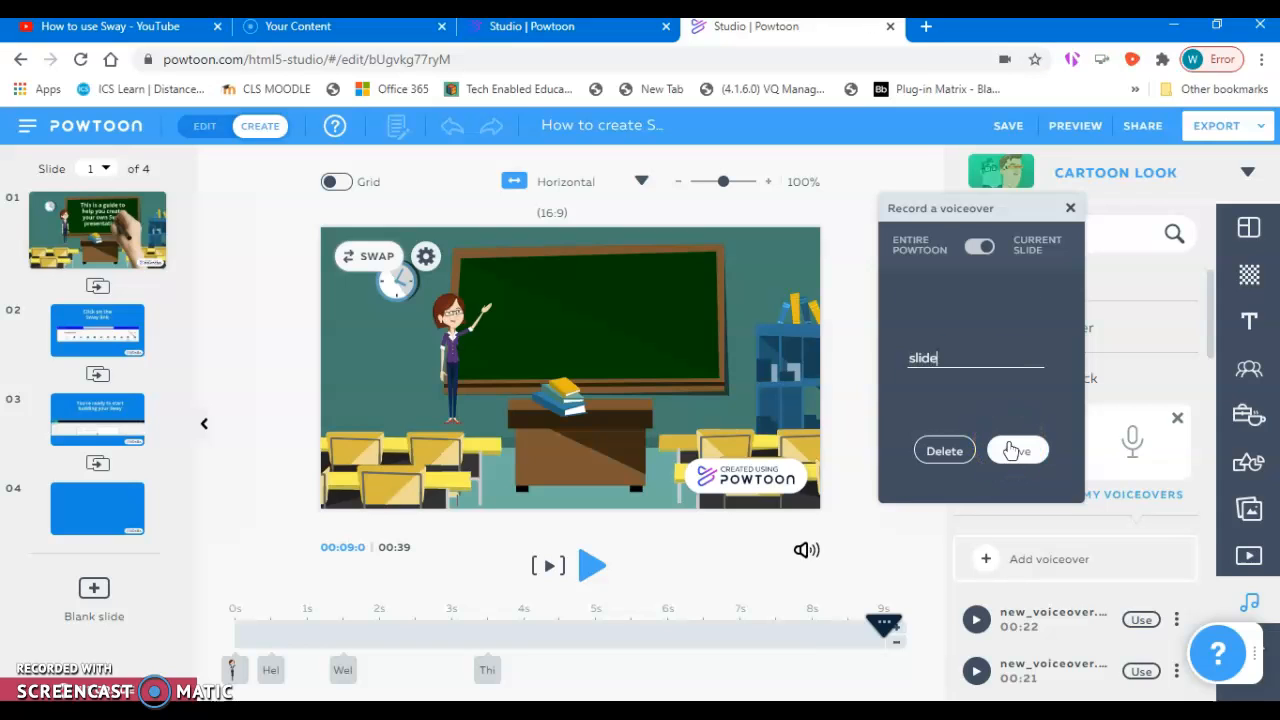
type(" 1")
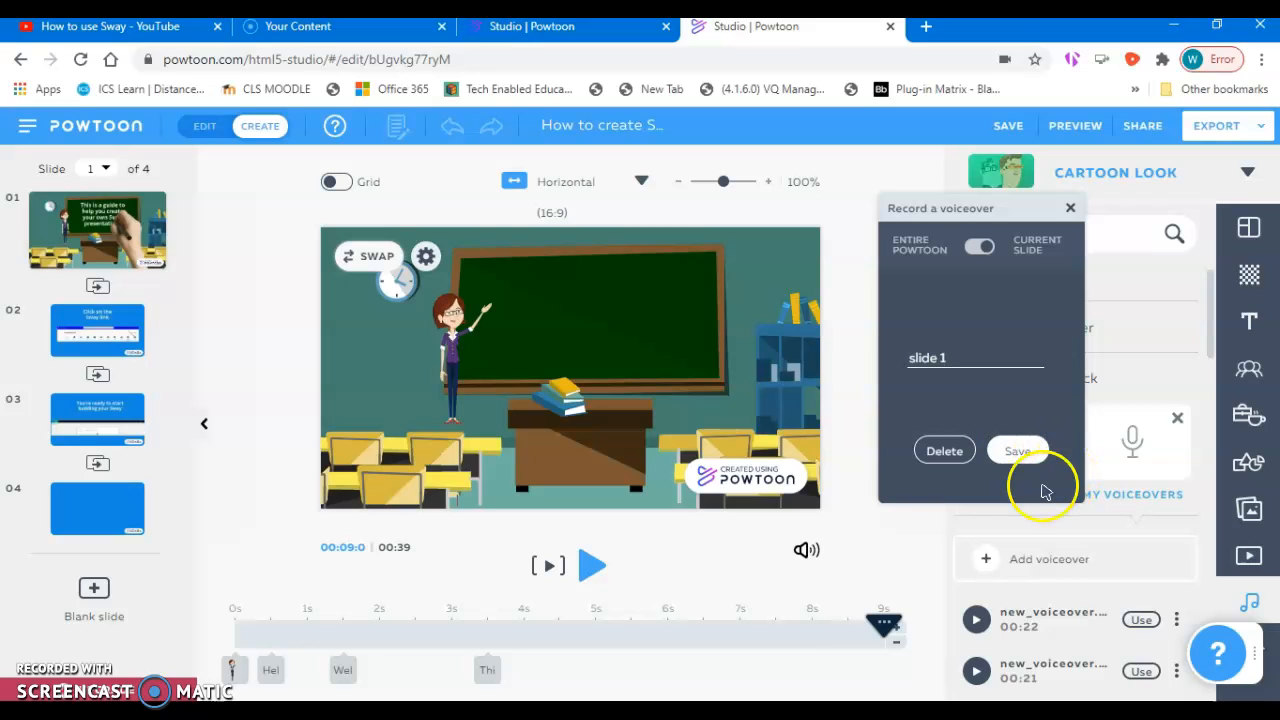
left_click(1014, 451)
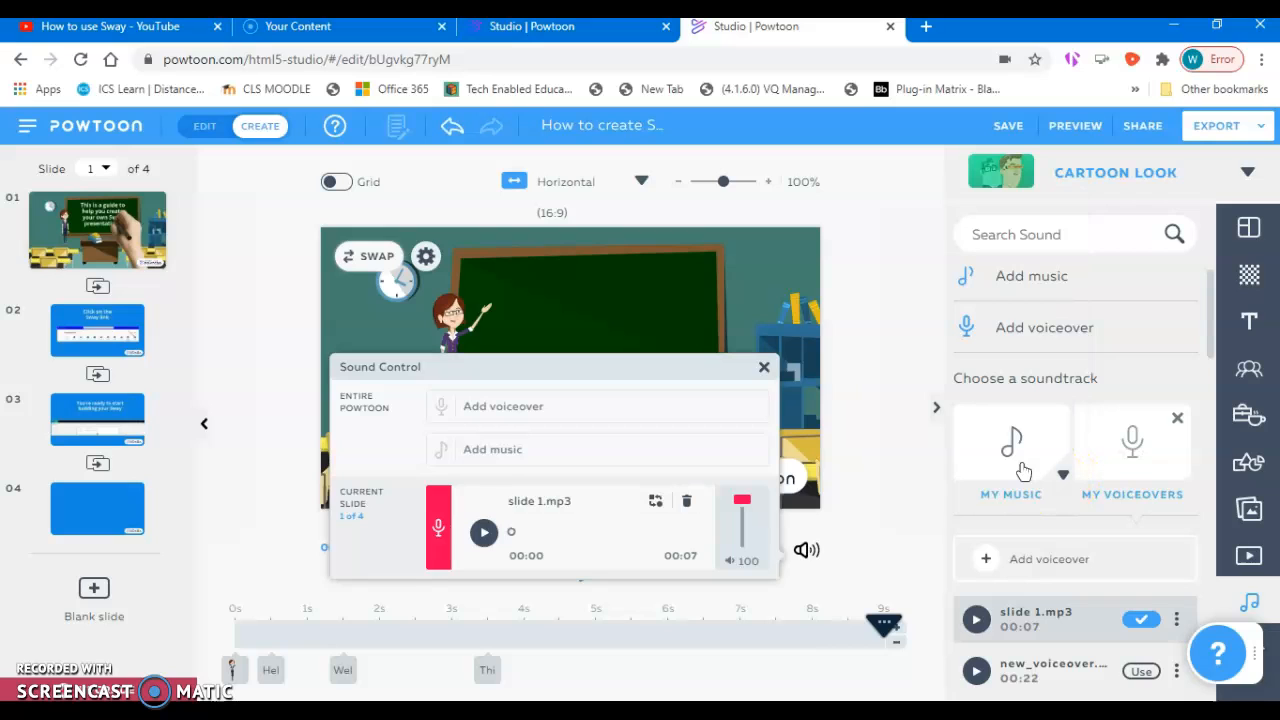
left_click(764, 365)
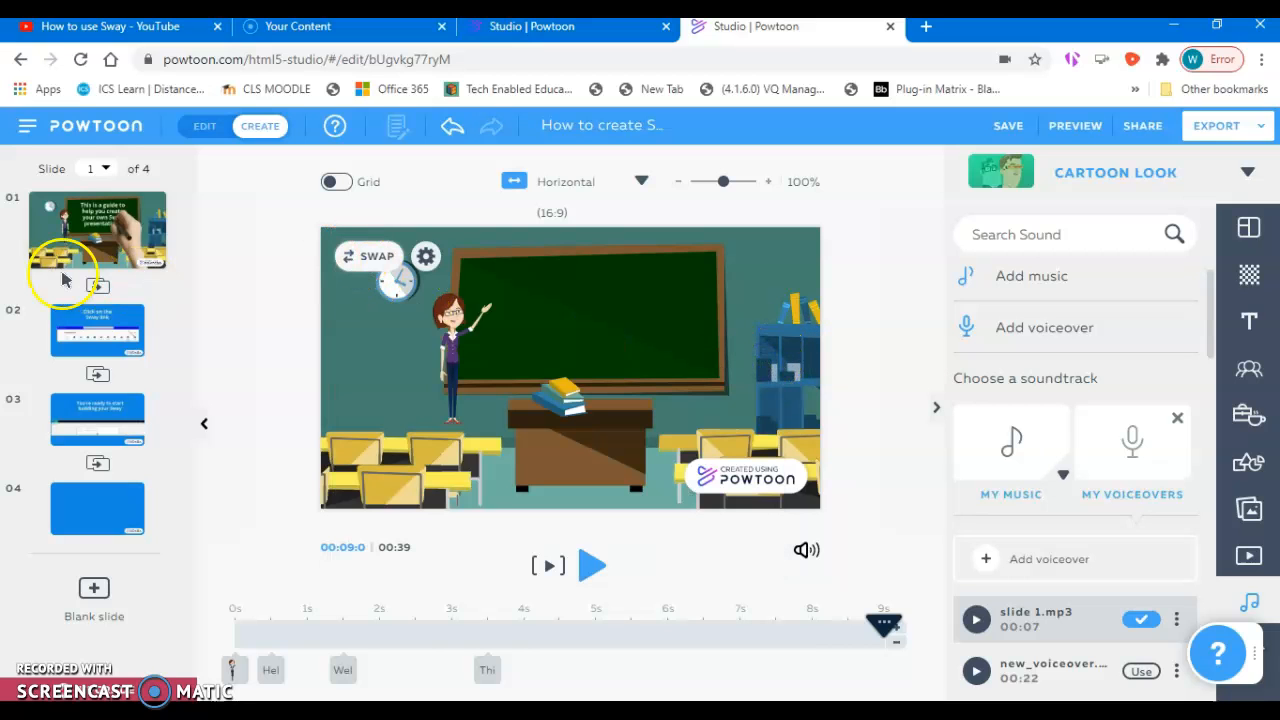
- Record a current-slide voiceover of about 6 seconds for slide 2, starting from the beginning of its timeline
left_click(94, 330)
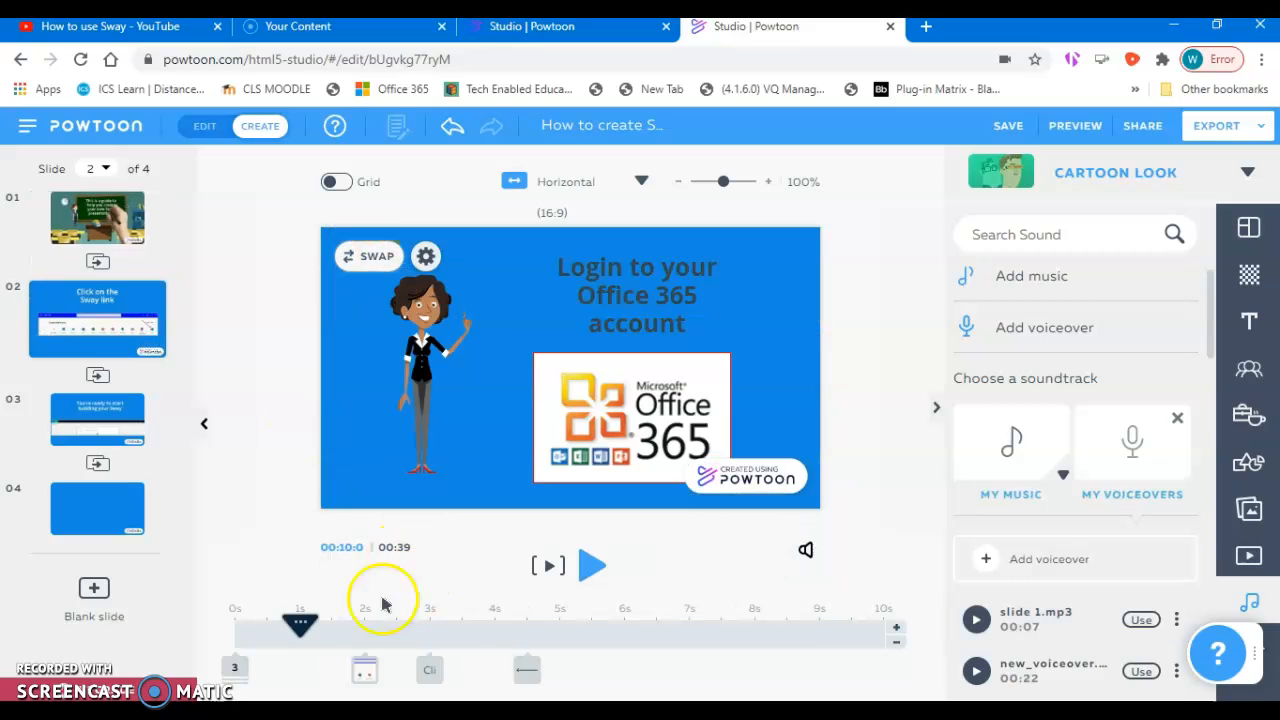
left_click_drag(309, 622, 230, 637)
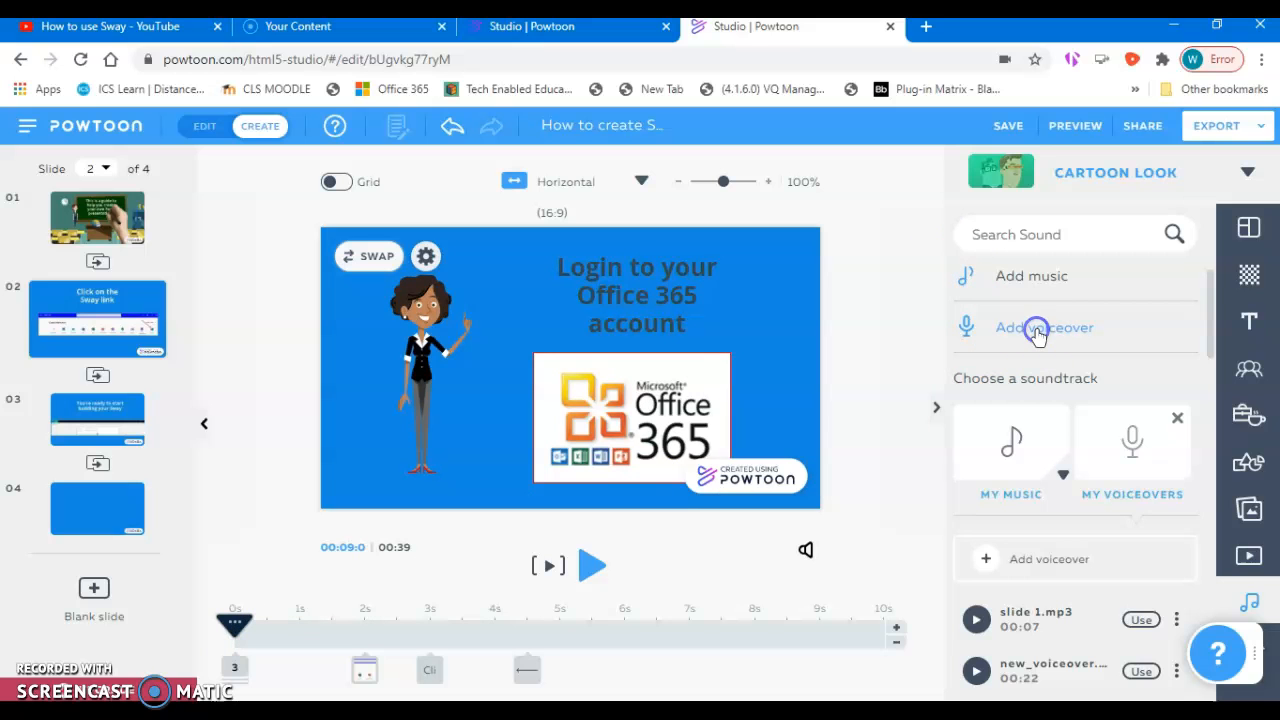
left_click(1038, 331)
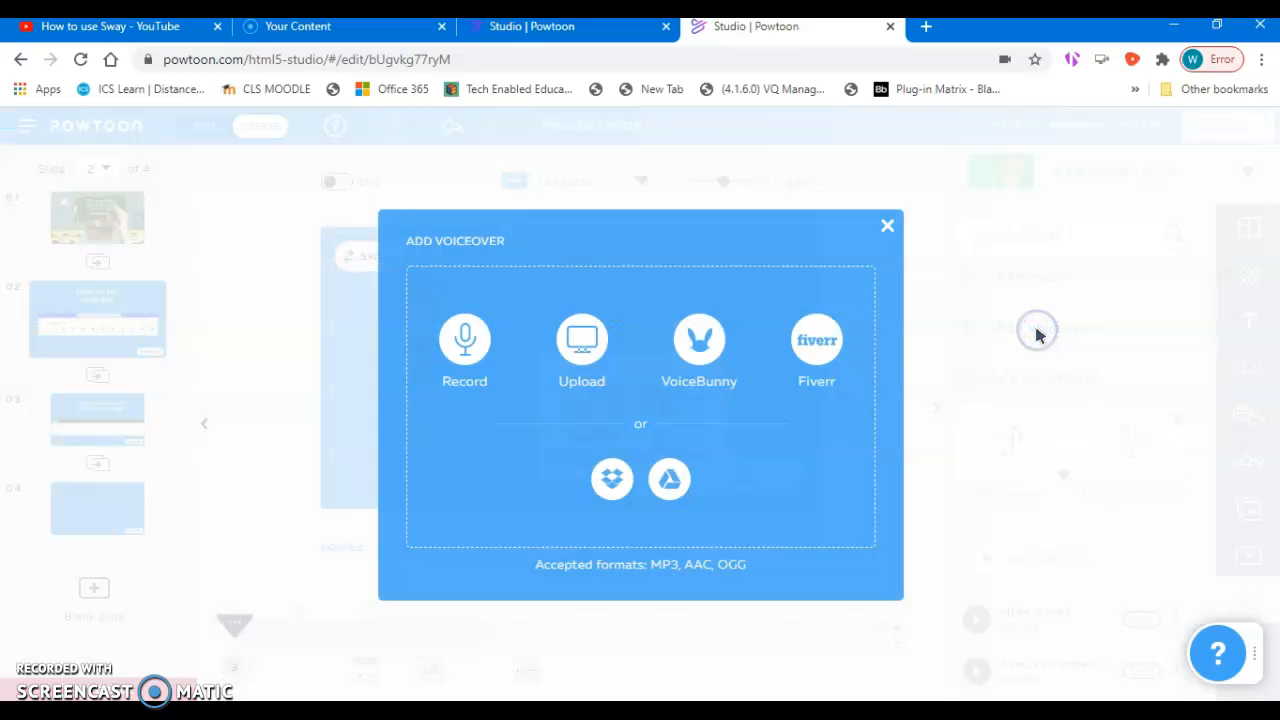
left_click(466, 343)
left_click_drag(846, 250, 1010, 218)
left_click(985, 260)
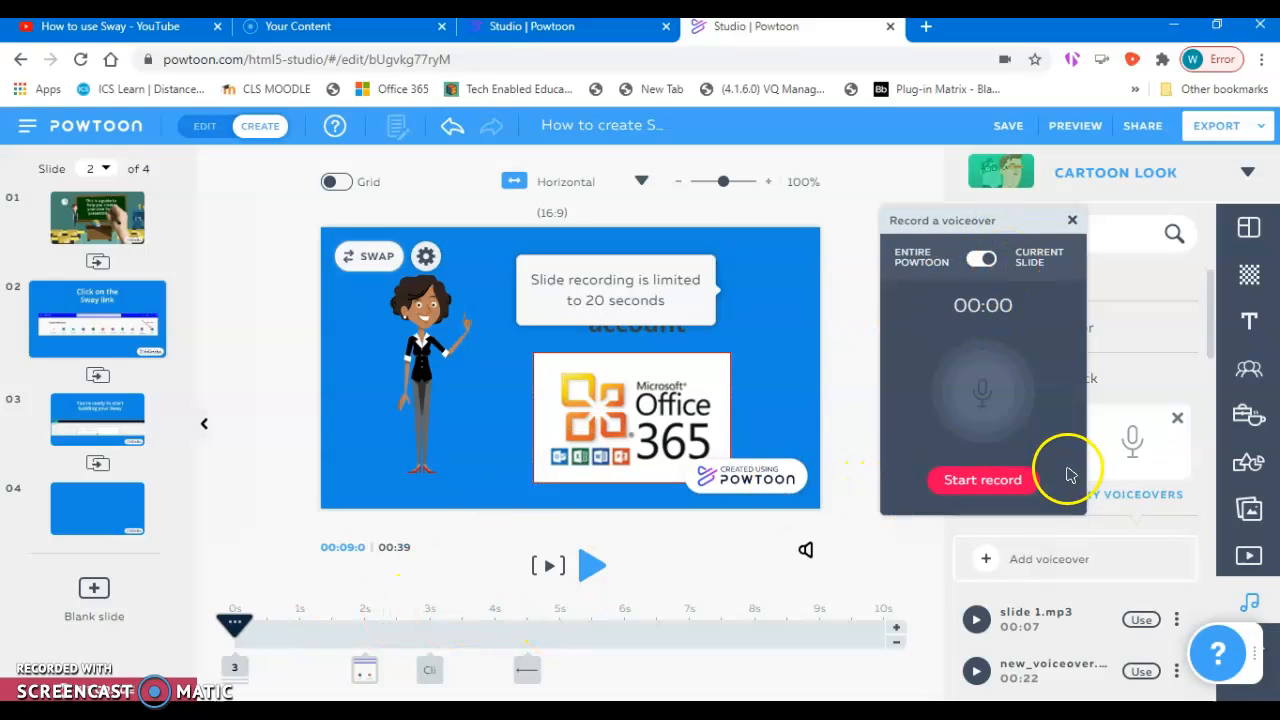
left_click(985, 481)
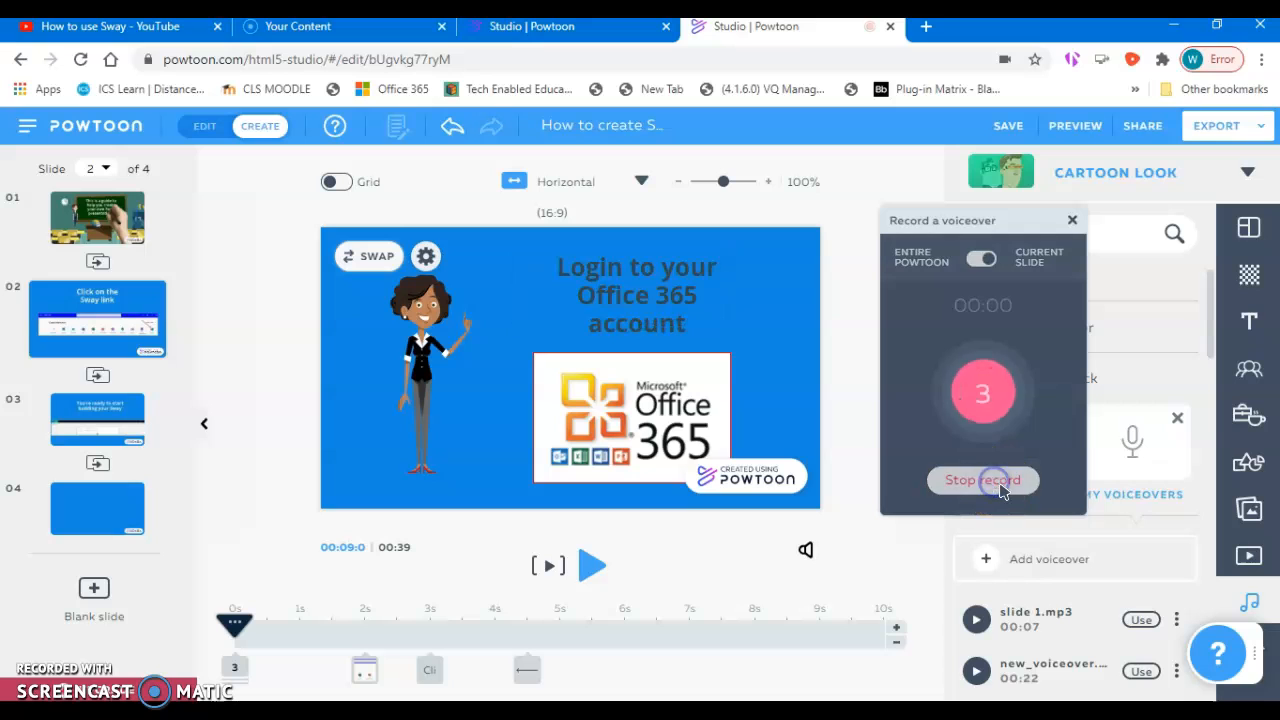
left_click(589, 568)
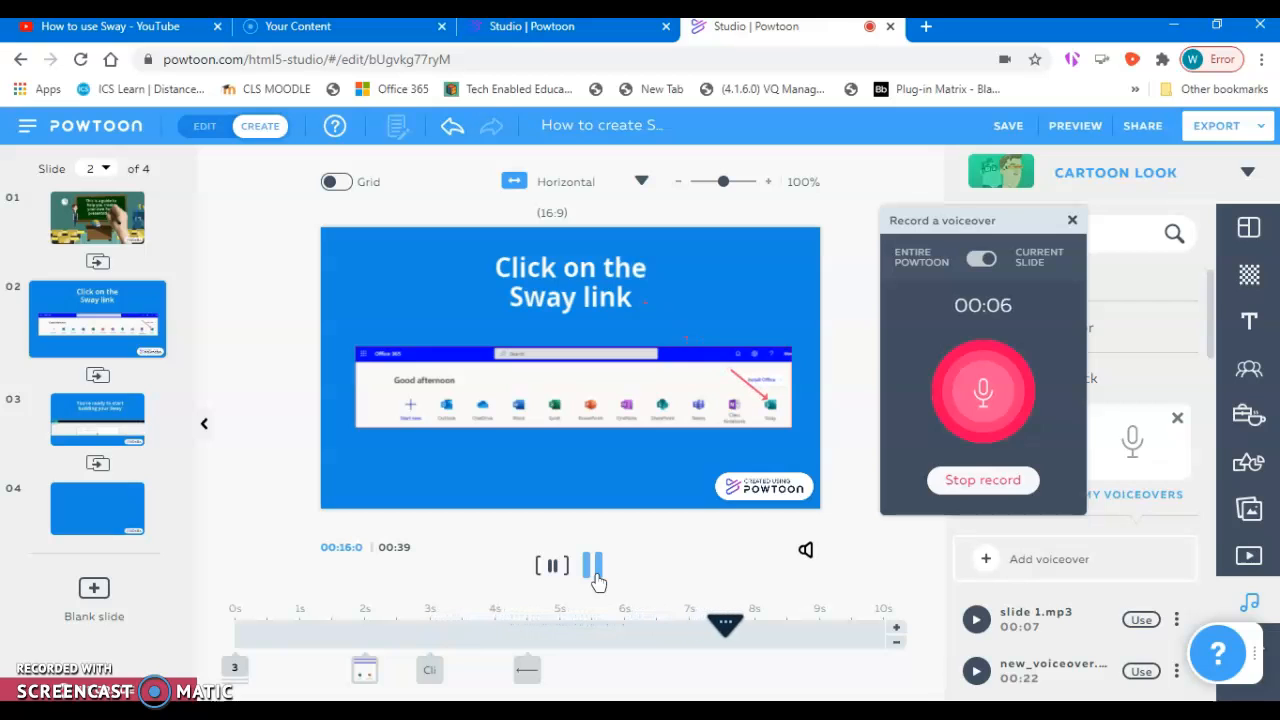
left_click(976, 490)
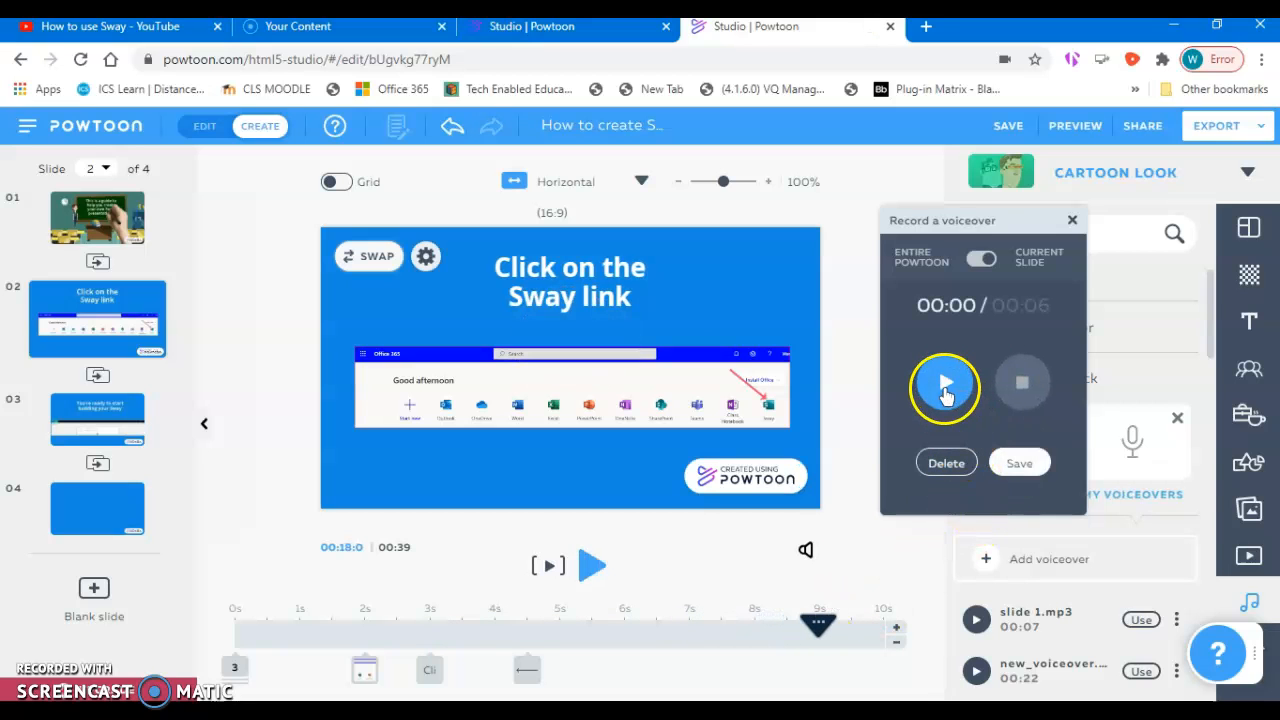
- Play back the slide 2 recording and save it under the name "slide 2"
left_click(945, 388)
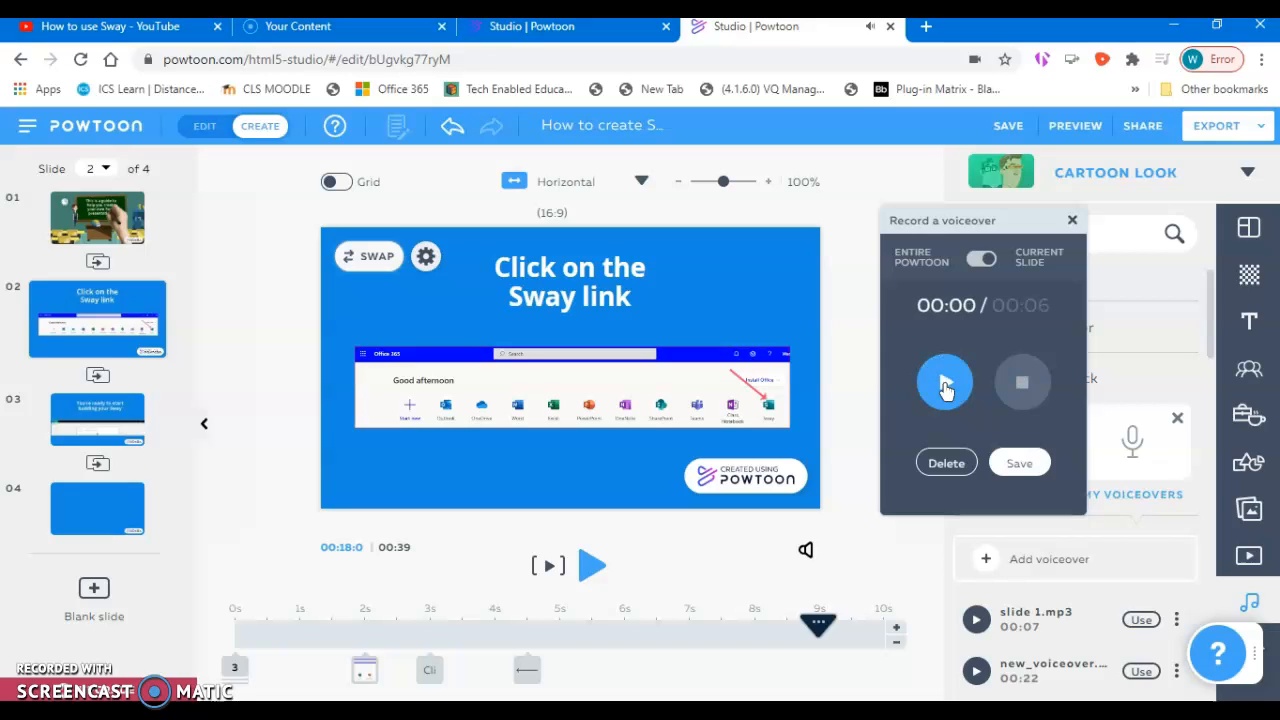
left_click(1020, 463)
left_click(1003, 465)
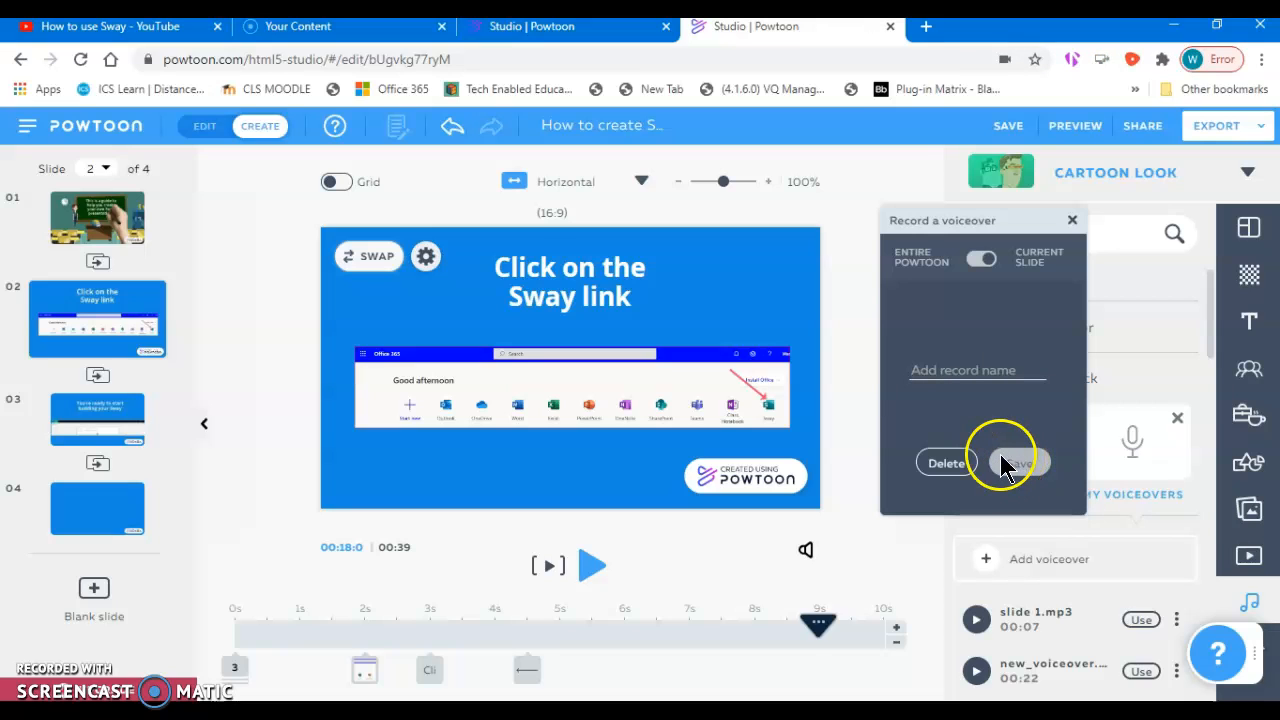
type("slide 2")
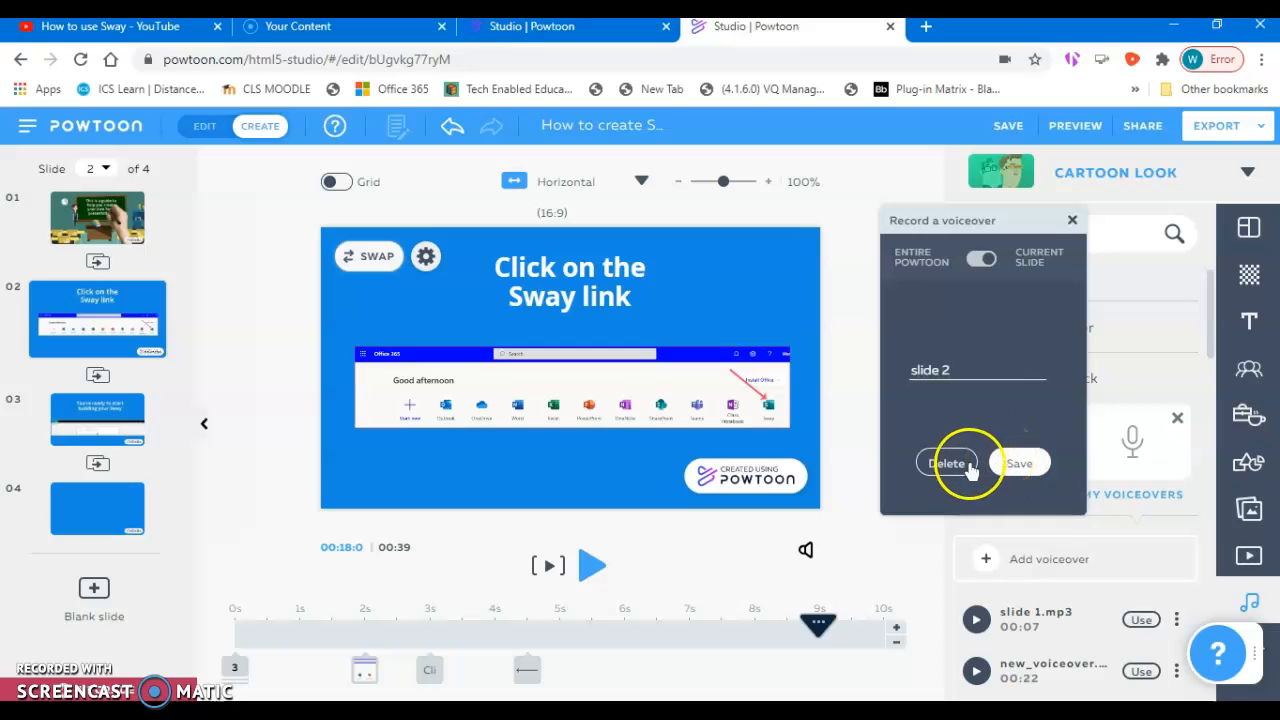
left_click(1002, 464)
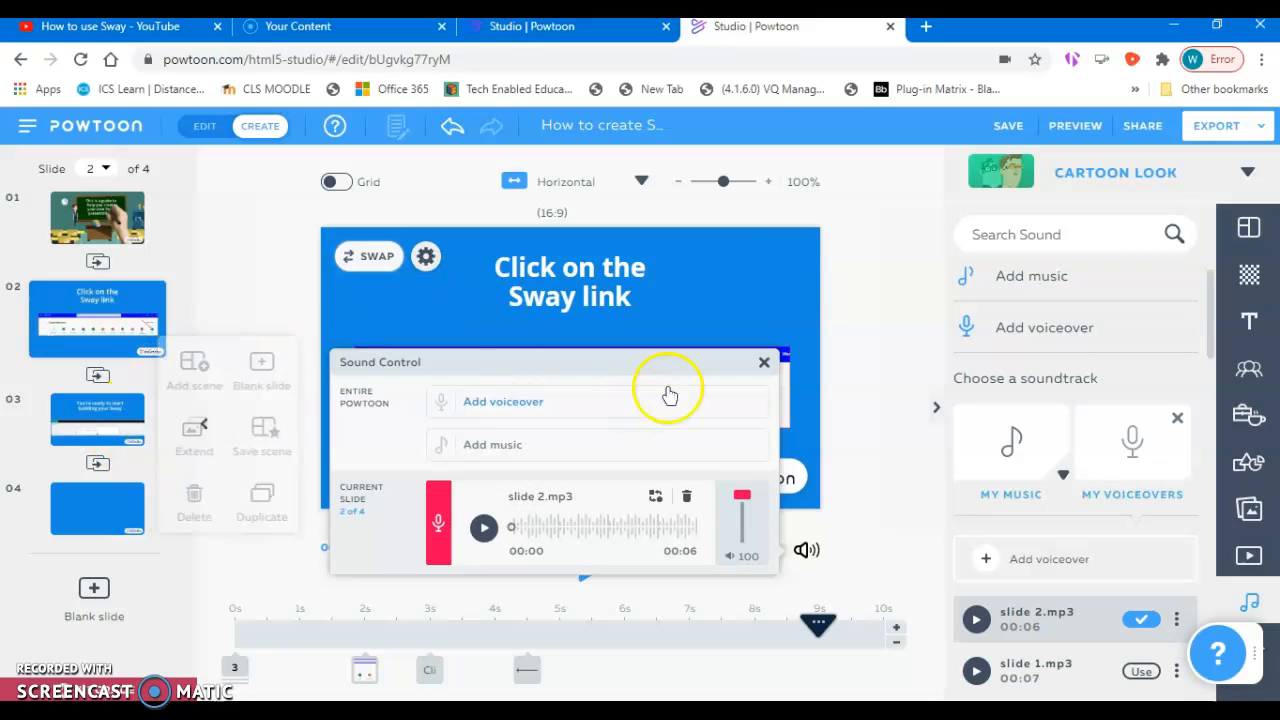
- Dismiss the sound controls and review the newly saved recordings in the My Voiceovers list
left_click(1110, 500)
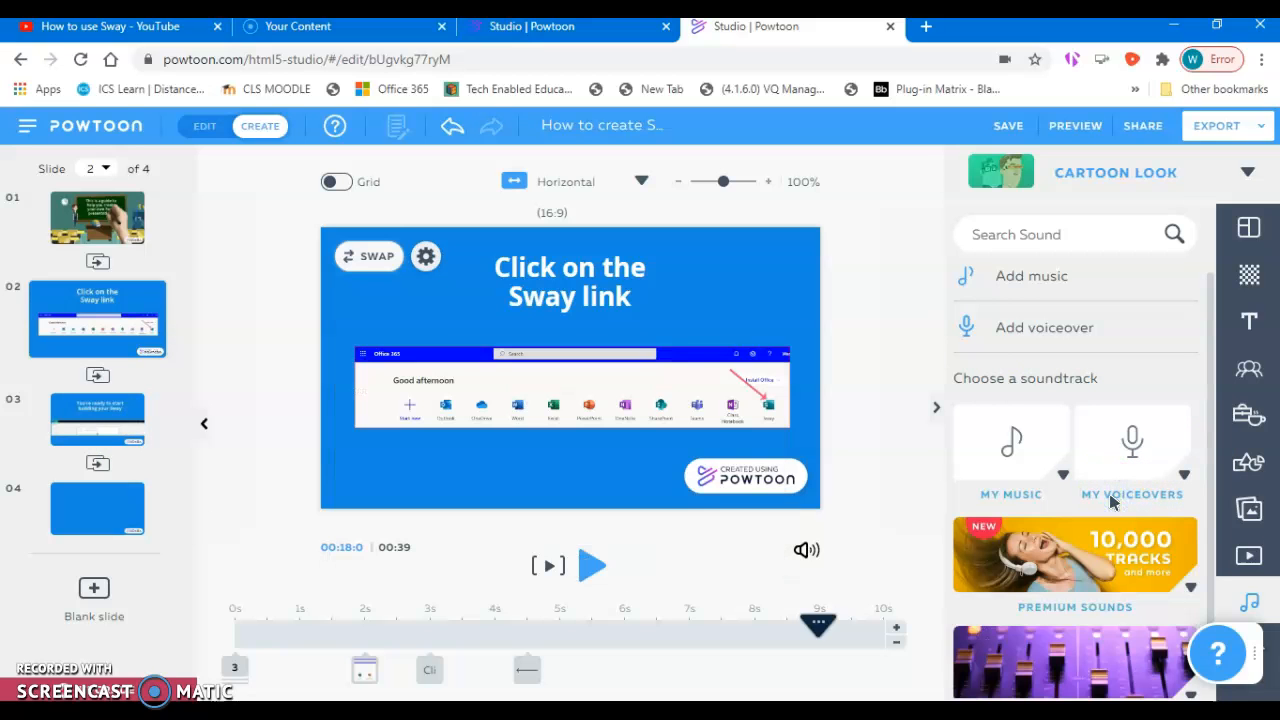
left_click(1110, 500)
scroll(1108, 540, "down", 1)
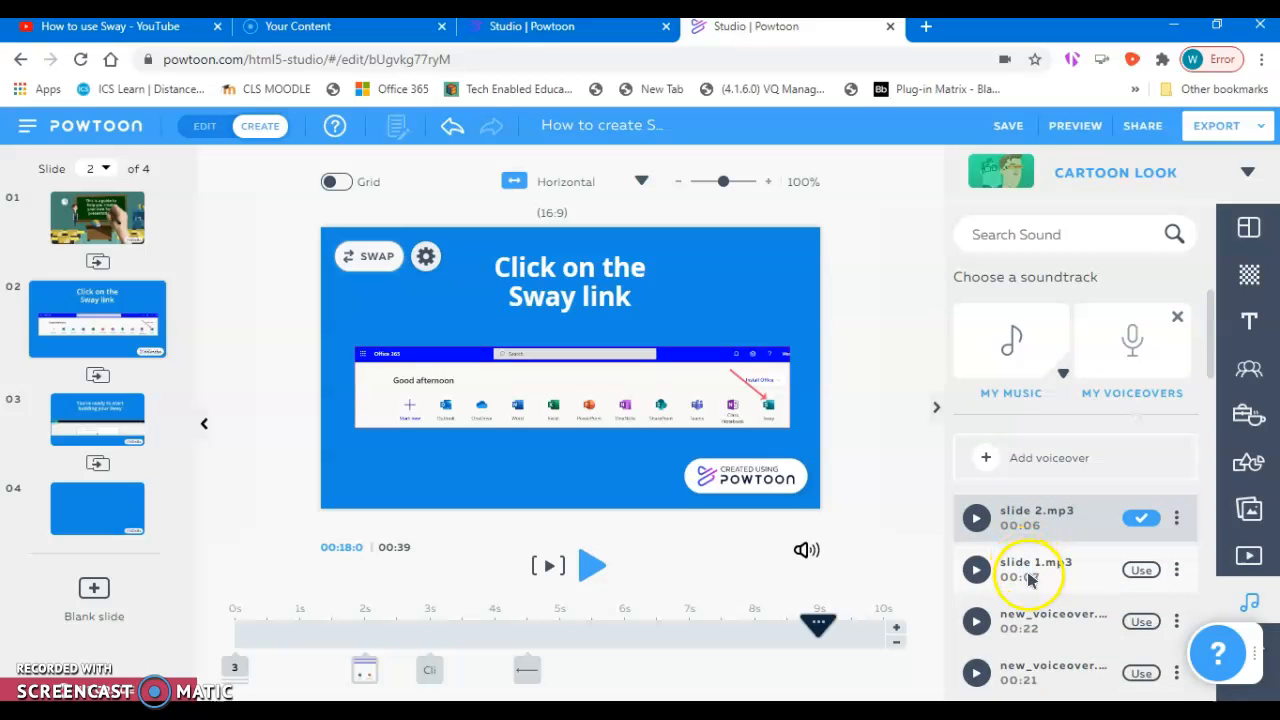
scroll(1060, 548, "down", 1)
scroll(1065, 548, "down", 7)
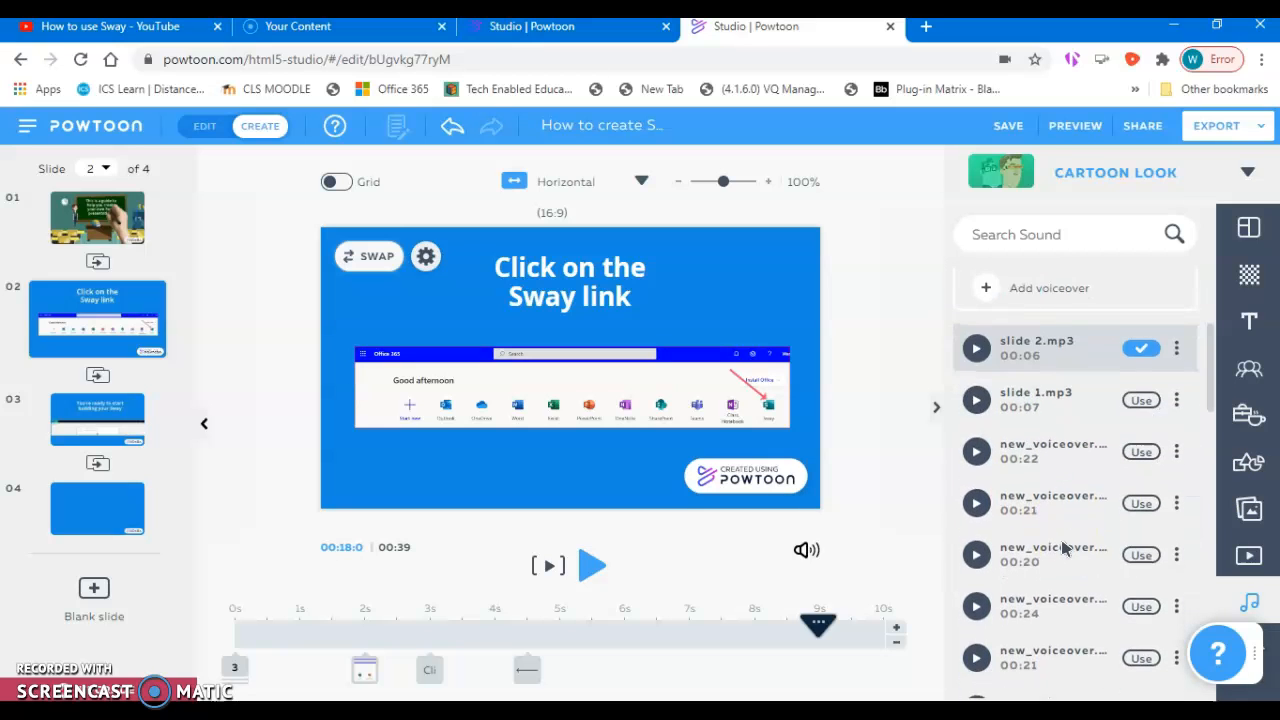
scroll(1065, 548, "up", 10)
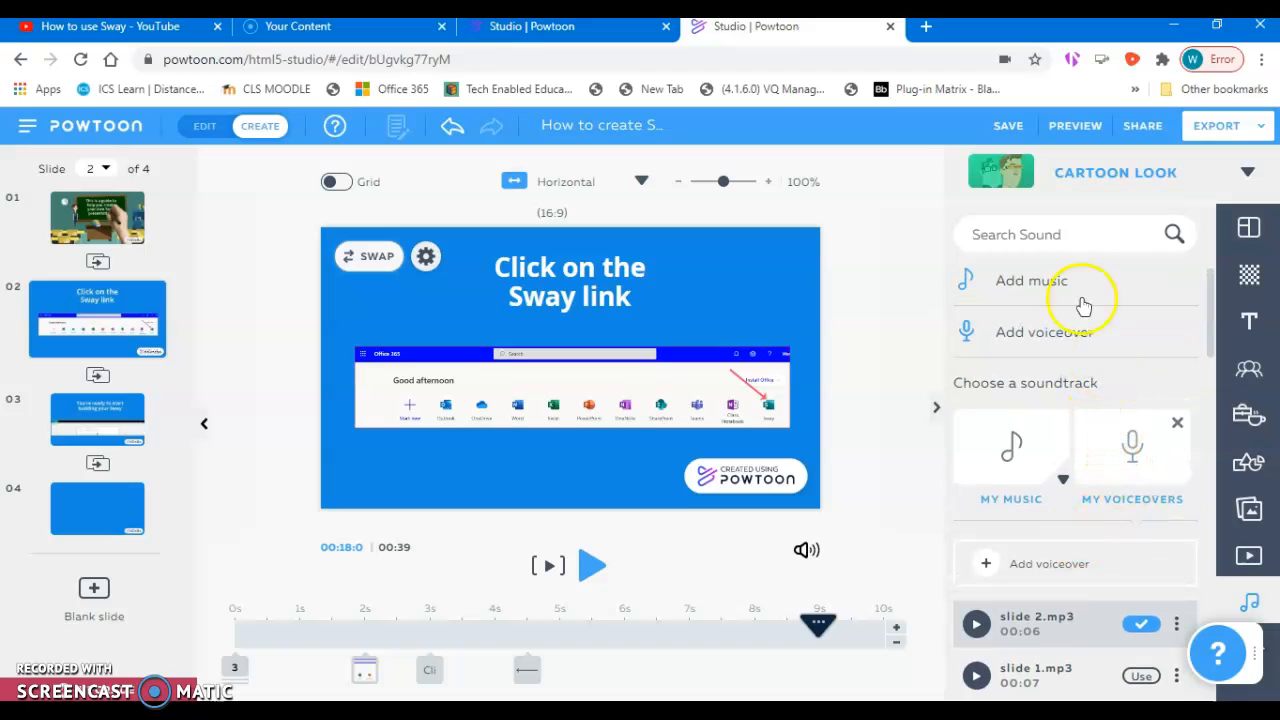
- Preview the Powtoon as a movie to check the slide voiceovers, and close the preview
left_click(1063, 126)
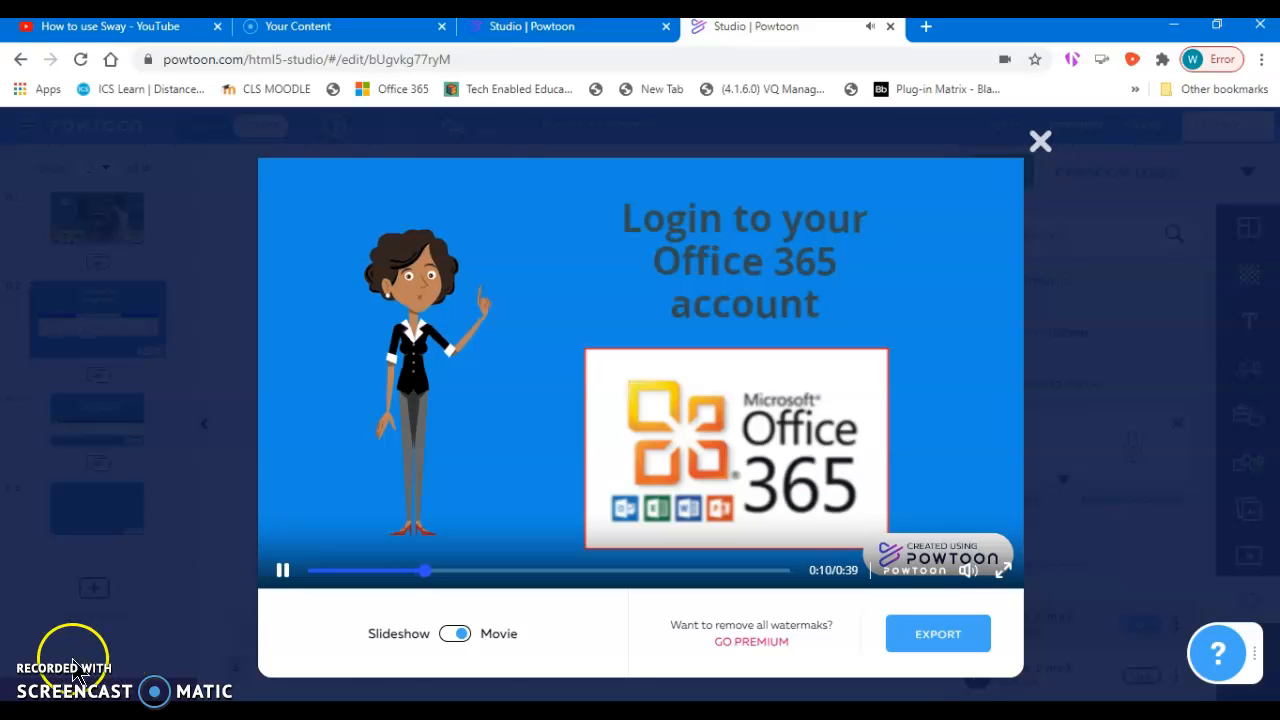
key("Escape")
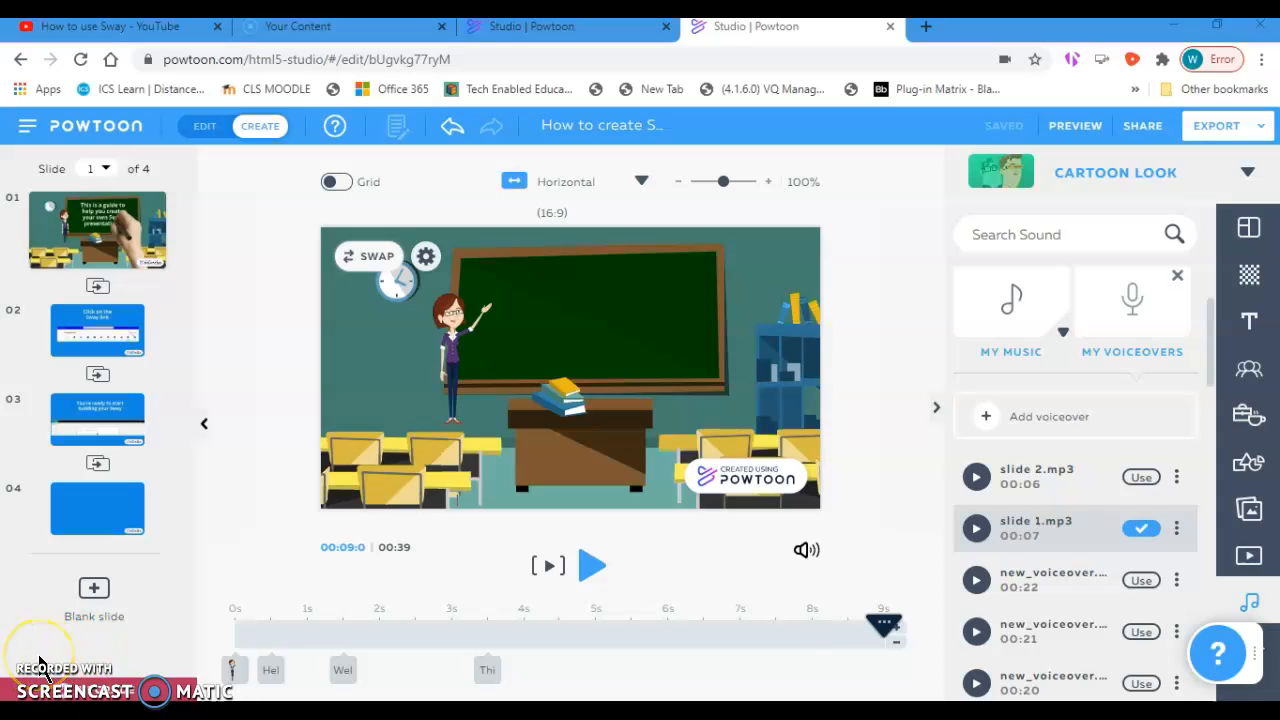
left_click(40, 670)
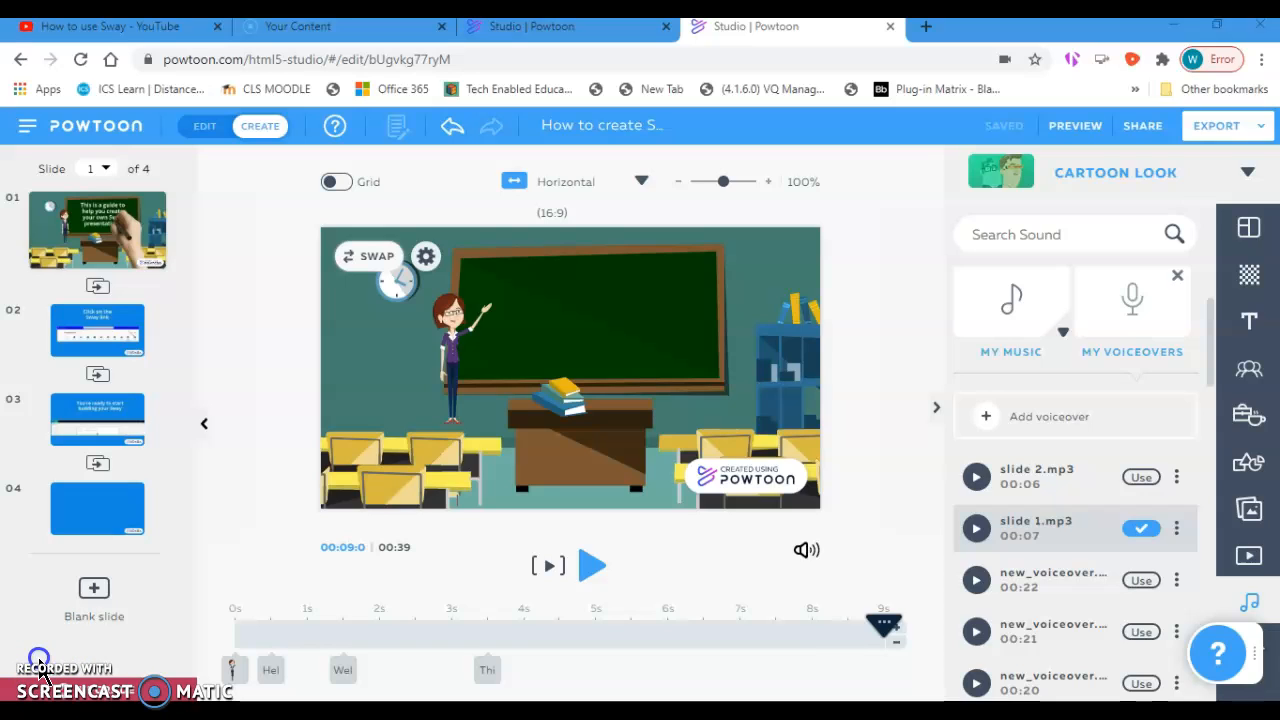